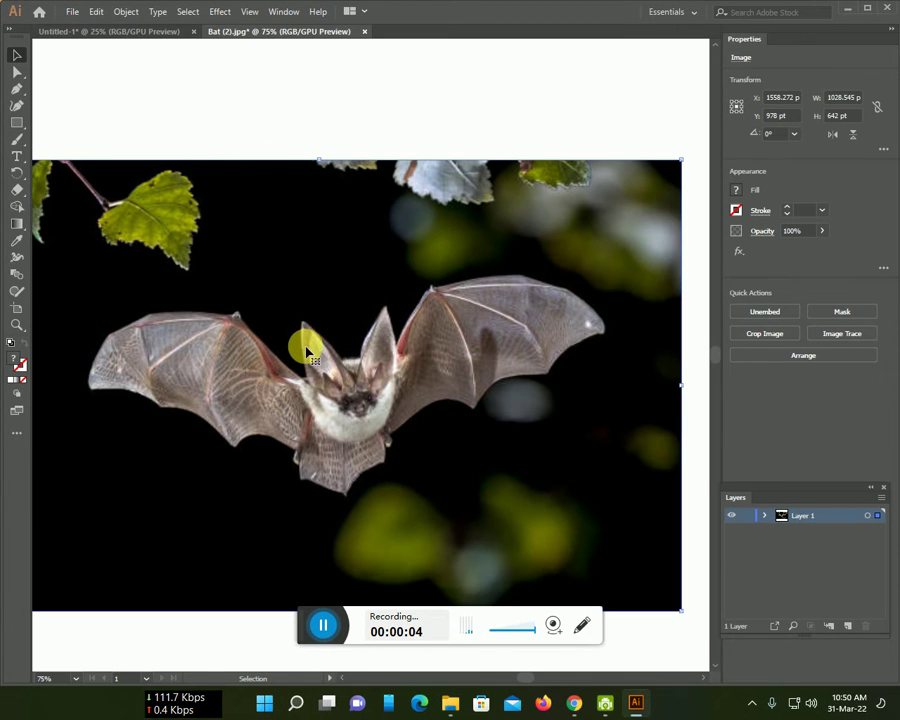
Drag the bat photo from its document onto the blank Untitled-1 artboard.
left_click(128, 31)
left_click(236, 31)
left_click(150, 31)
left_click(258, 31)
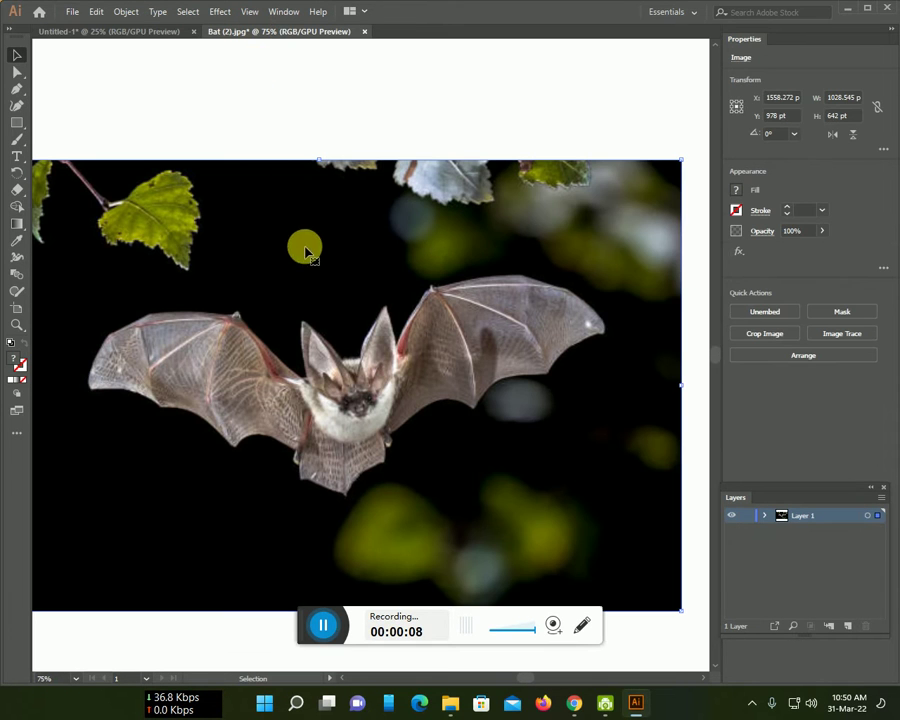
left_click_drag(318, 365, 165, 35)
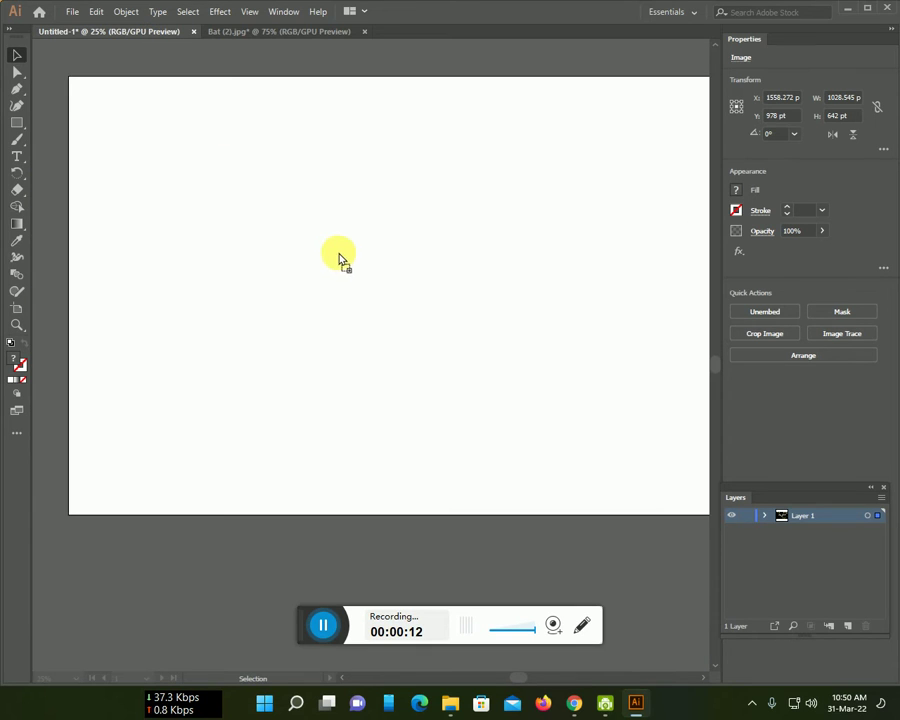
left_click_drag(364, 263, 364, 258)
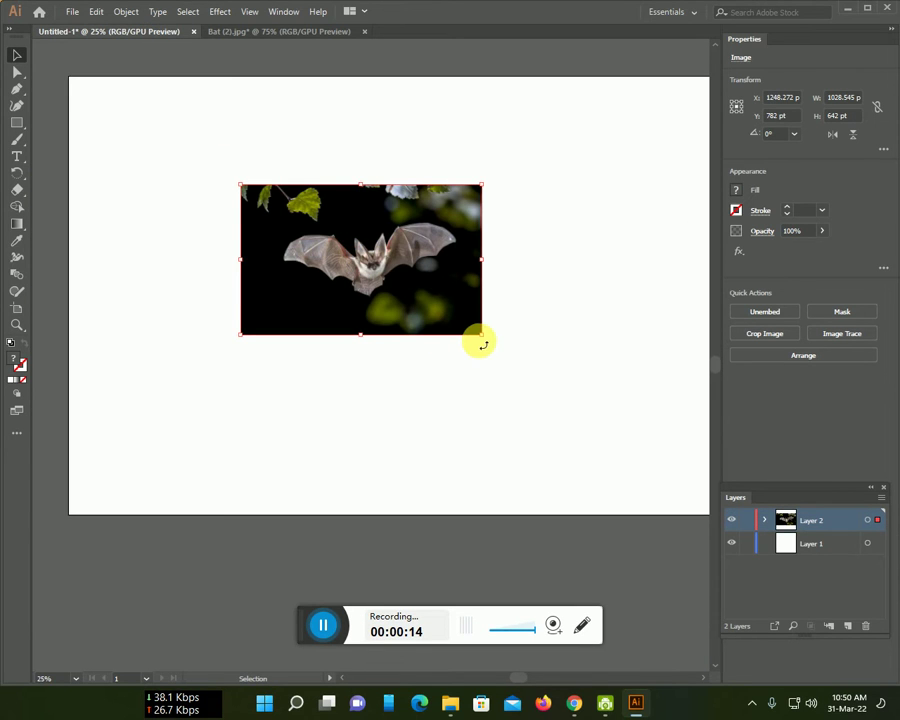
Enlarge the bat photo proportionally to cover the artboard and place it on Layer 1.
left_click_drag(483, 341, 652, 498)
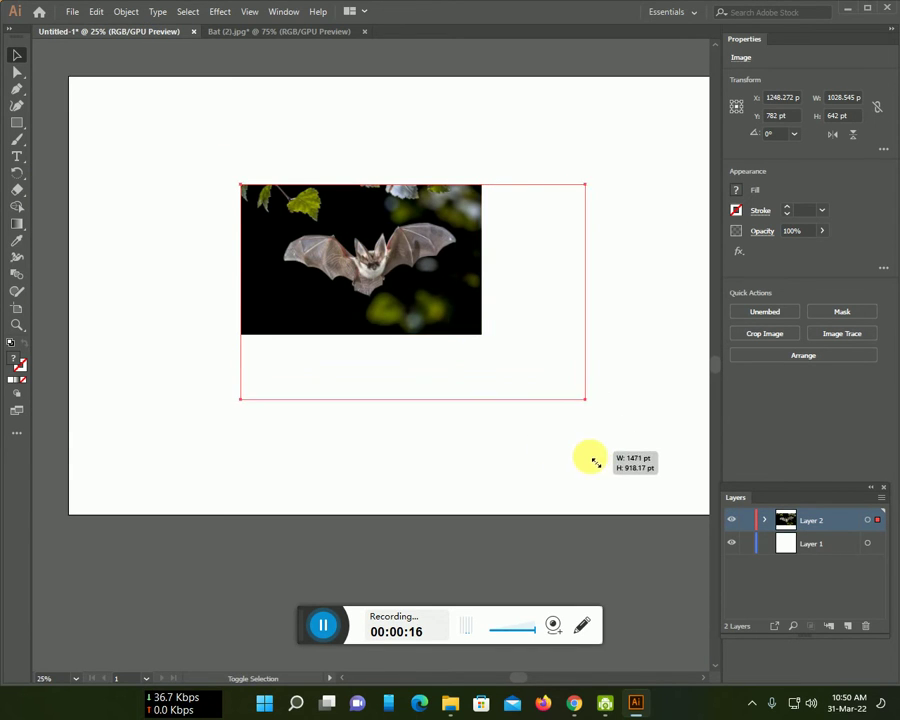
left_click_drag(473, 327, 403, 293)
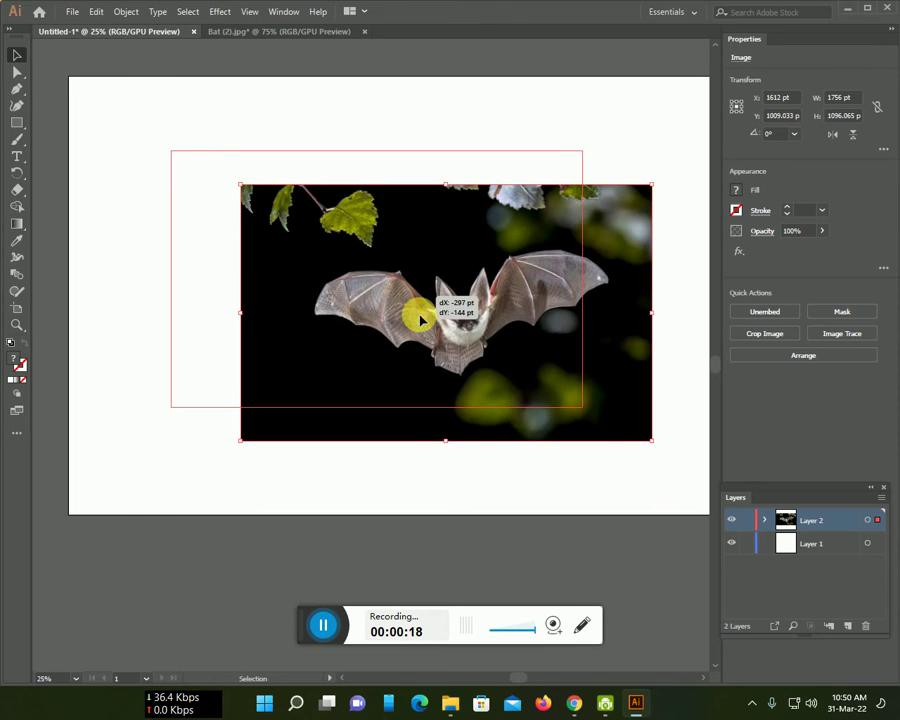
left_click_drag(584, 408, 636, 440)
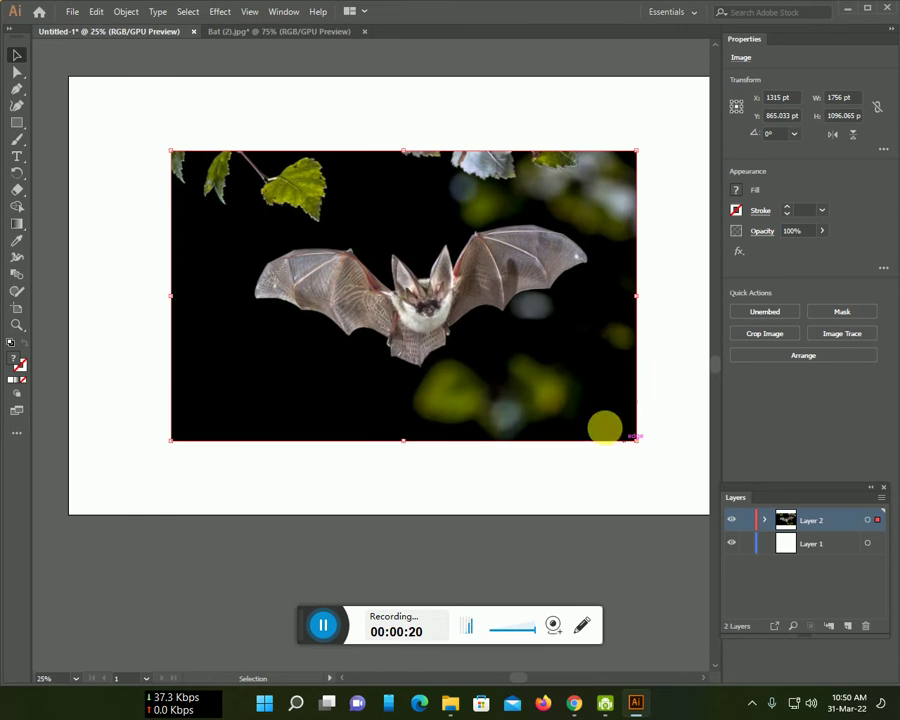
left_click_drag(884, 527, 884, 543)
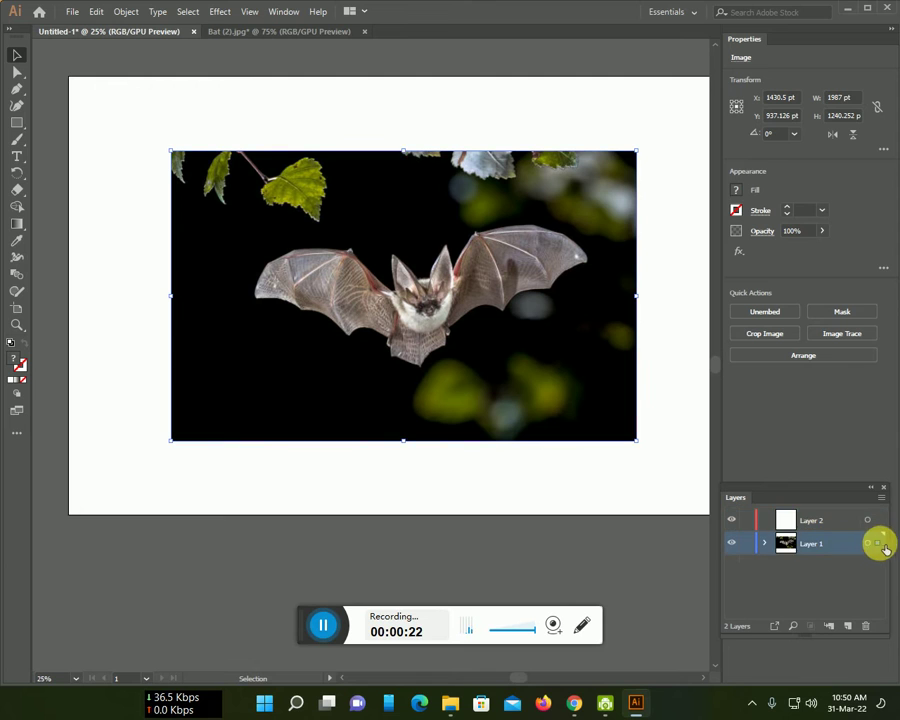
Fade the photo to 67% opacity, lock Layer 1, and make Layer 2 active.
left_click(822, 231)
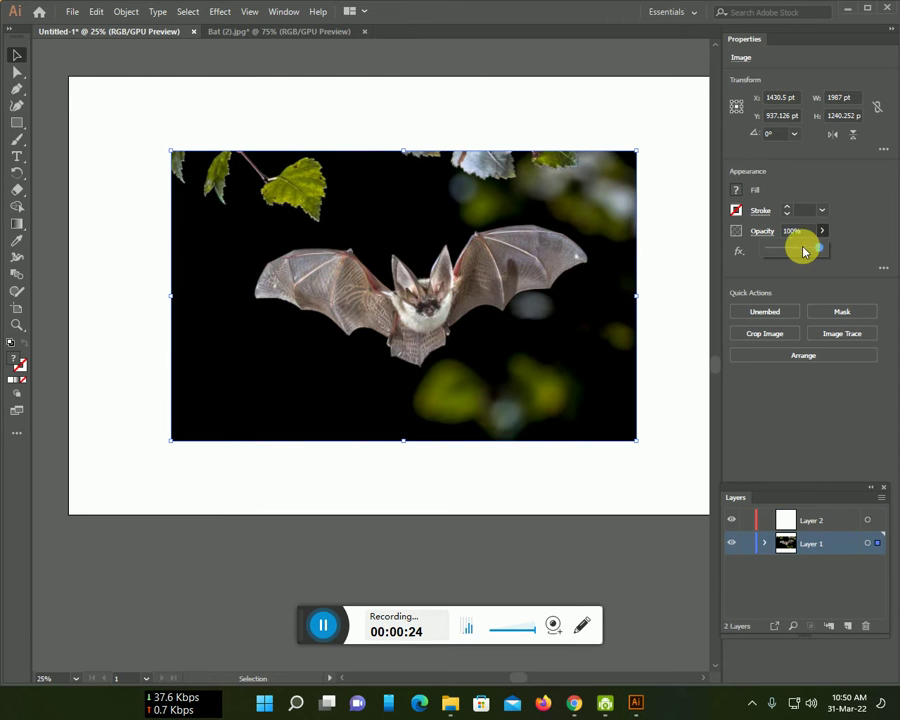
left_click(803, 249)
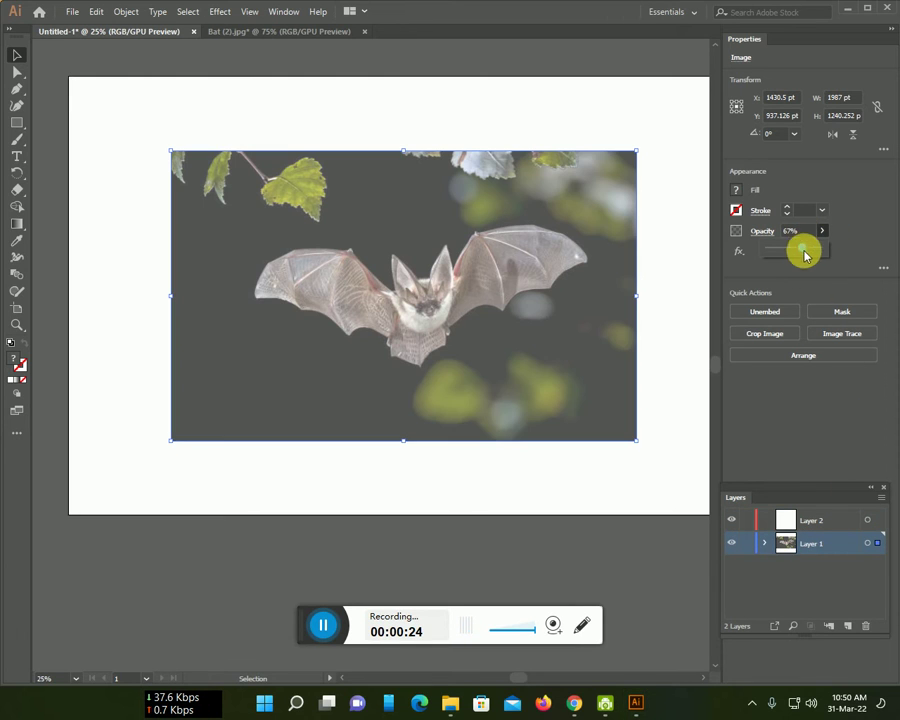
left_click(746, 543)
left_click(838, 522)
Set up the Paintbrush with 100% opacity and a black stroke.
key("b")
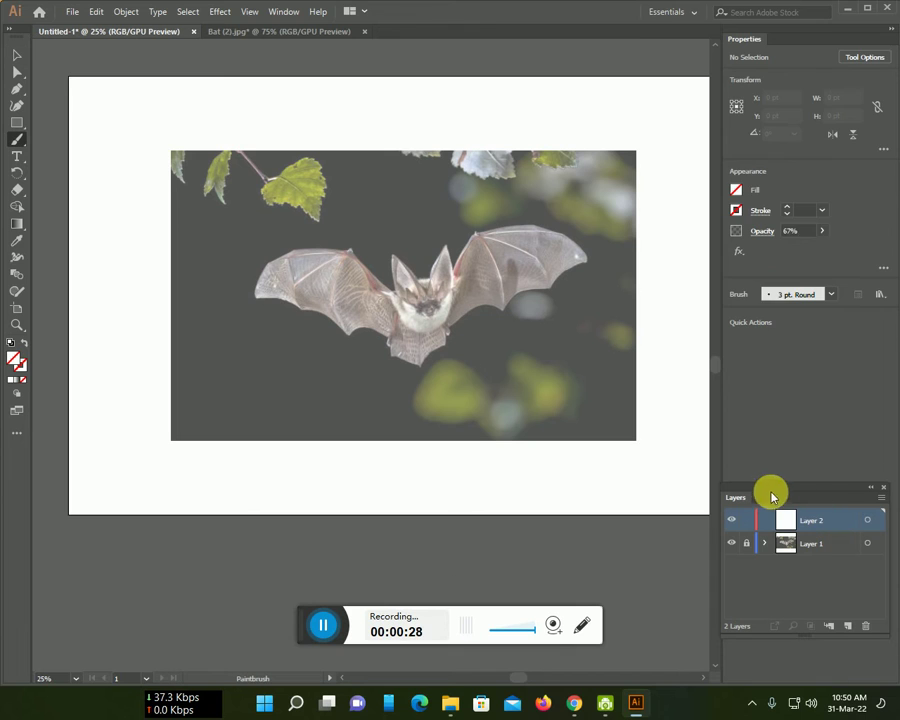
left_click(819, 233)
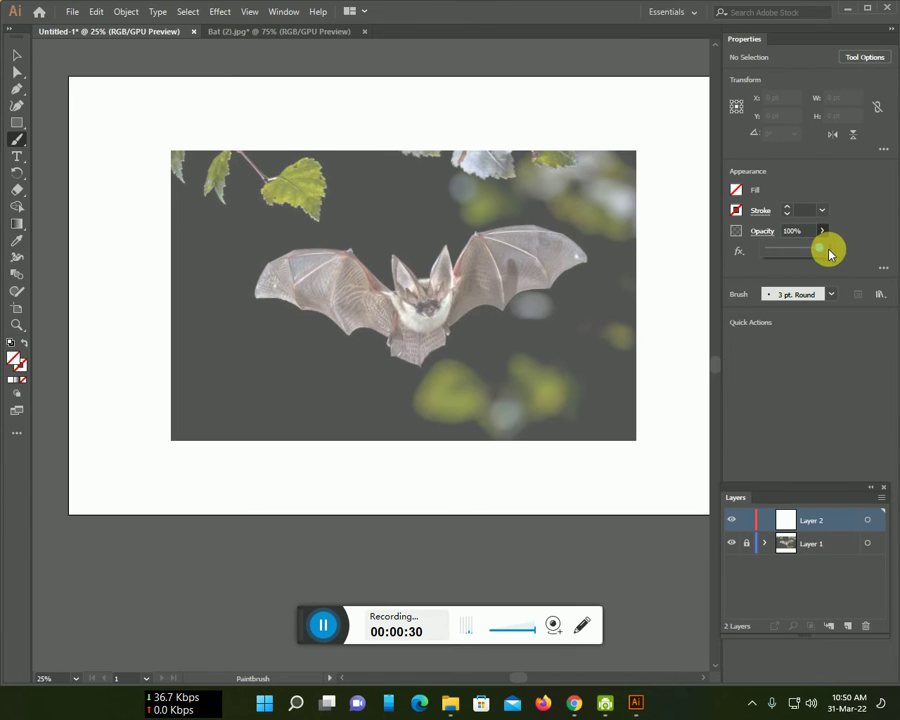
left_click(740, 212)
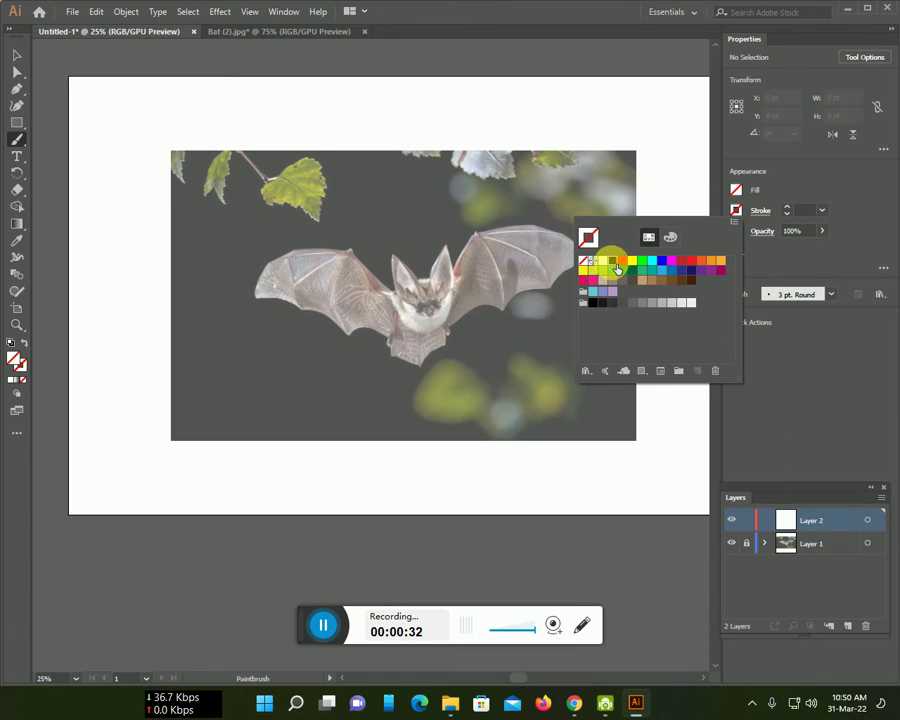
left_click(610, 260)
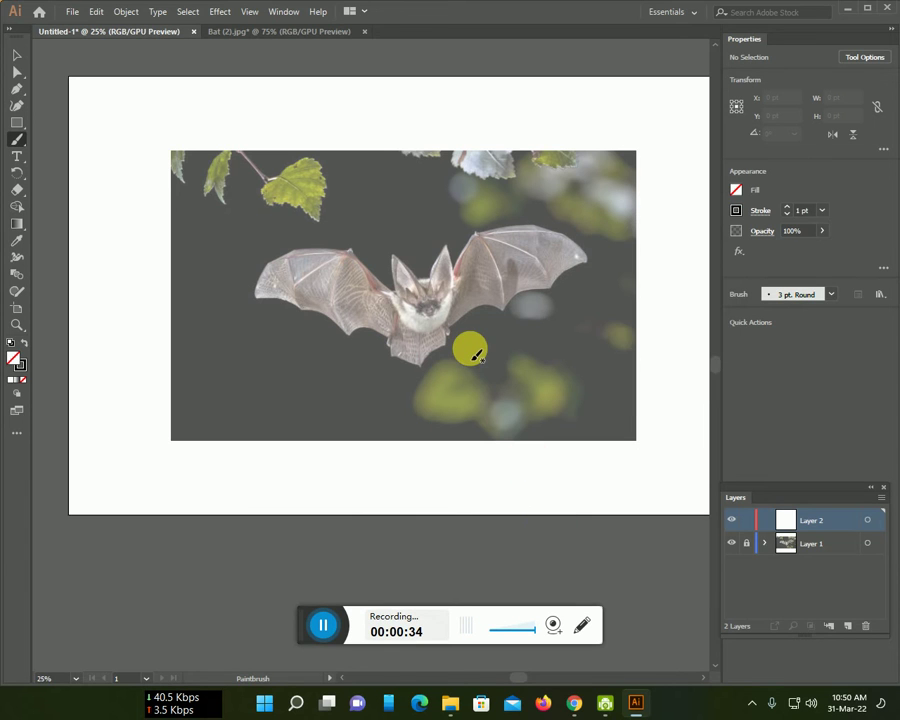
Trace the outer and inner edges of the bat's left ear.
scroll(466, 300, "up", 3)
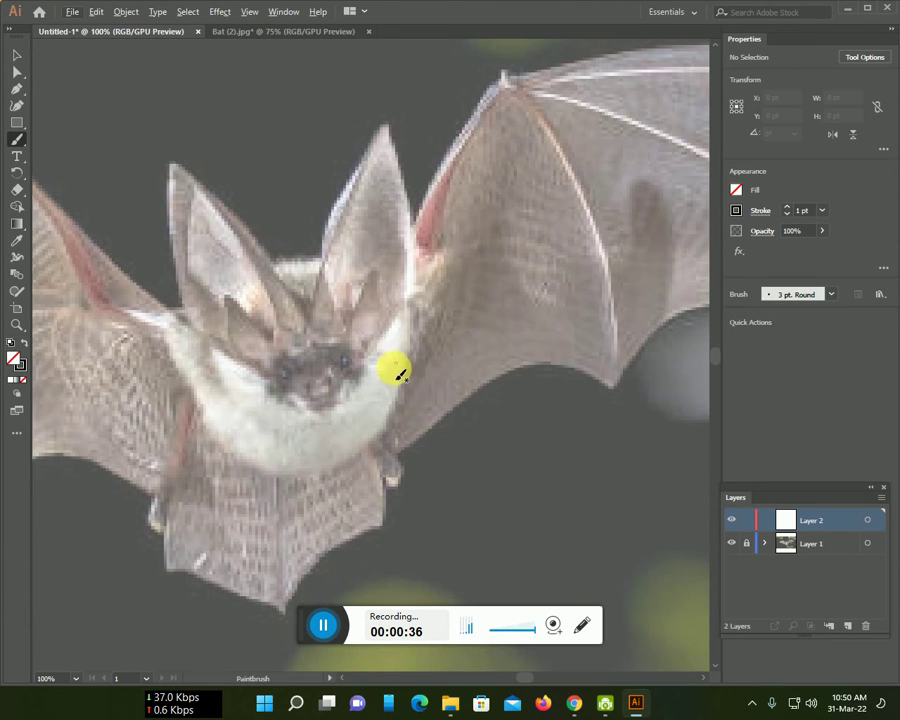
scroll(345, 415, "down", 2)
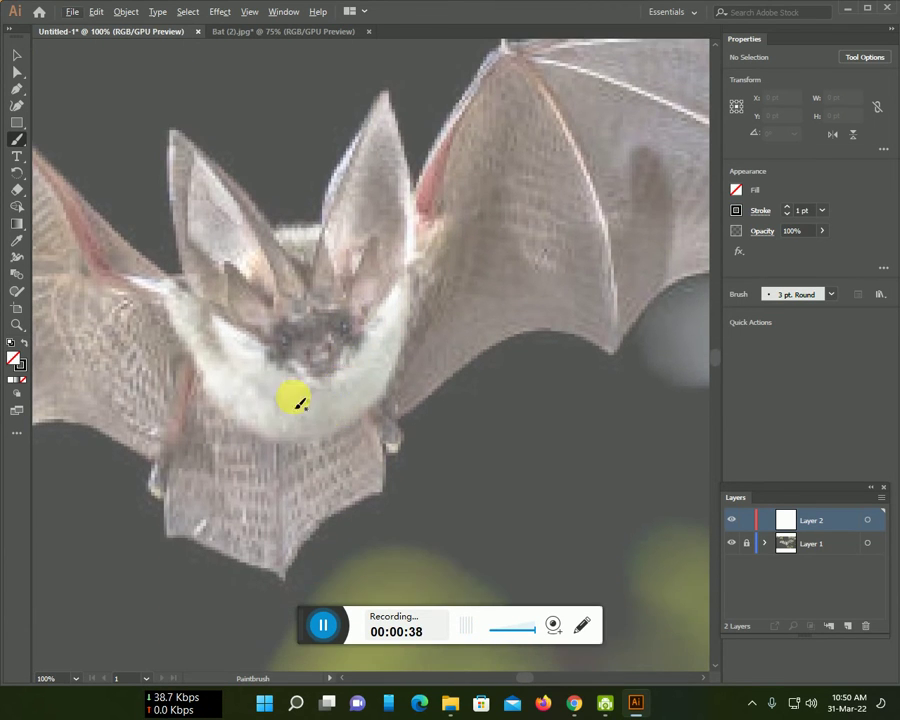
mouse_move(193, 288)
left_mouse_down()
mouse_move(172, 142)
mouse_move(257, 246)
left_mouse_up()
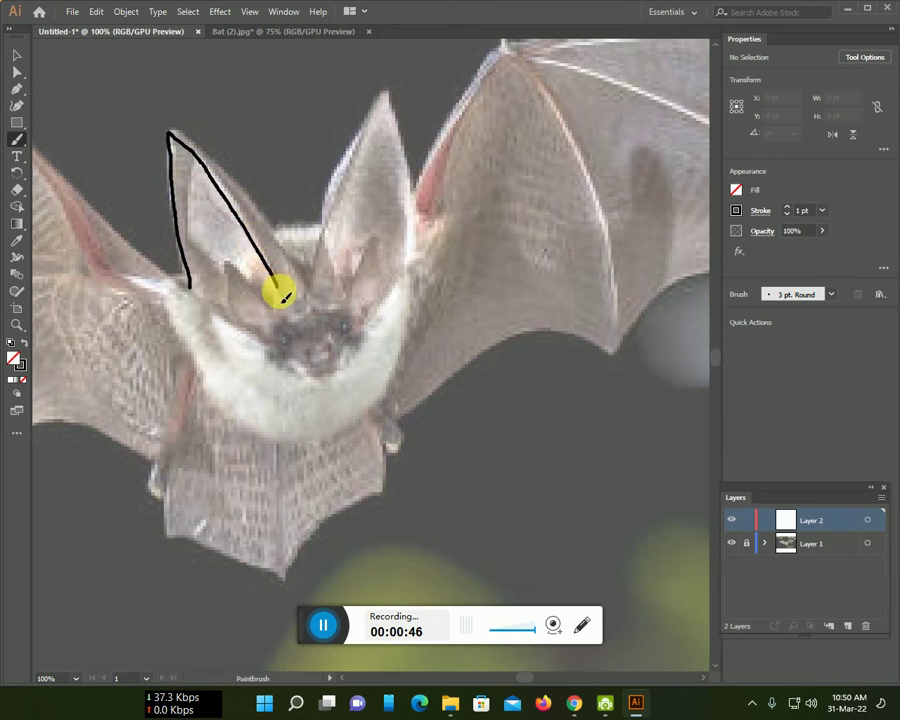
left_click_drag(285, 296, 280, 291)
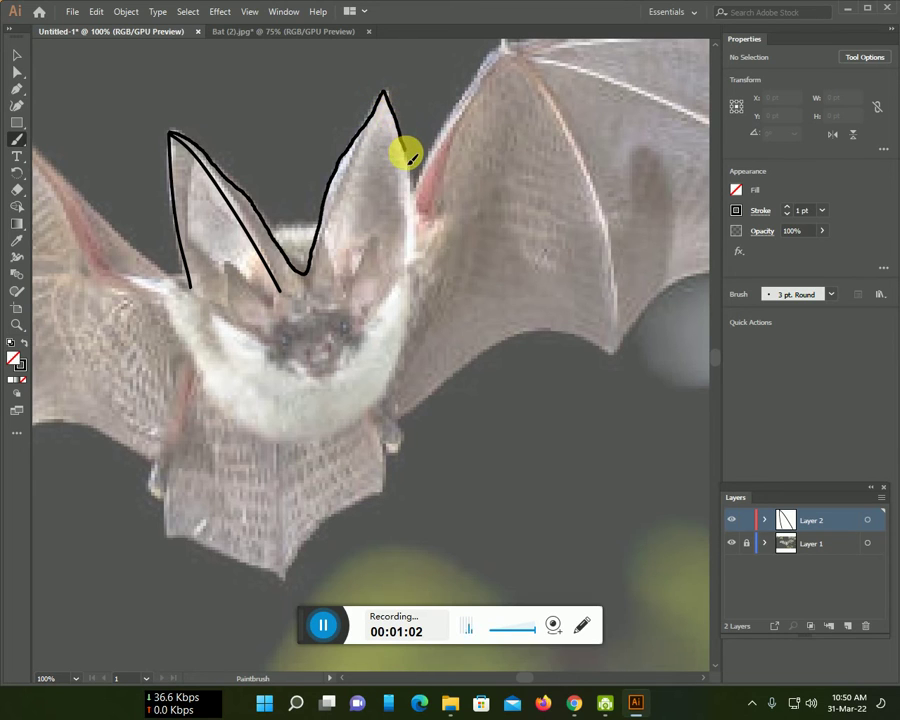
Trace the bat's right ear outline and draw its right eye.
left_click_drag(415, 196, 413, 198)
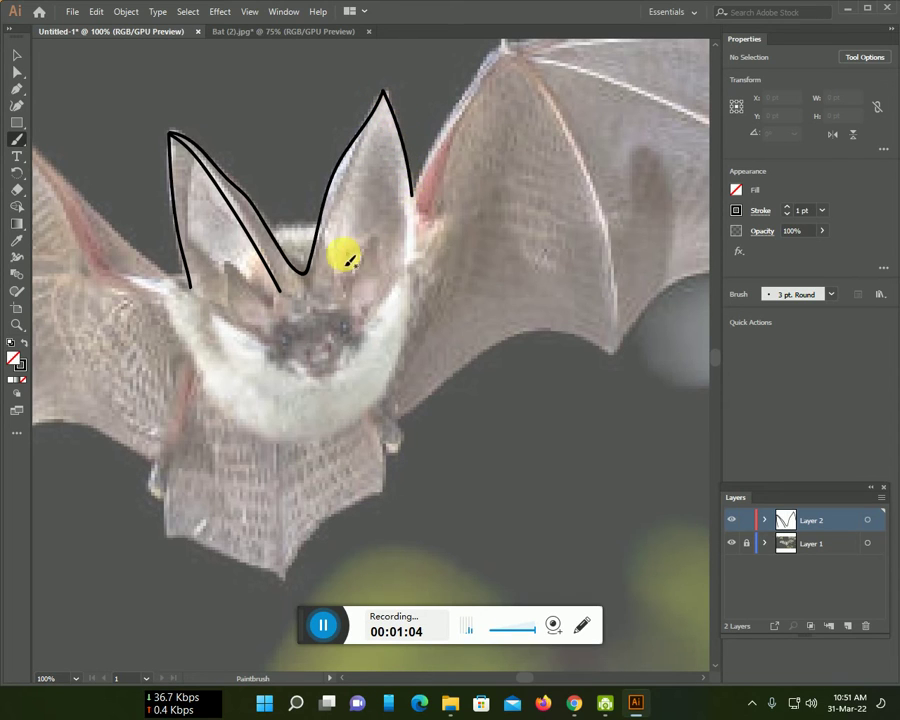
scroll(337, 262, "down", 3)
scroll(300, 246, "down", 1)
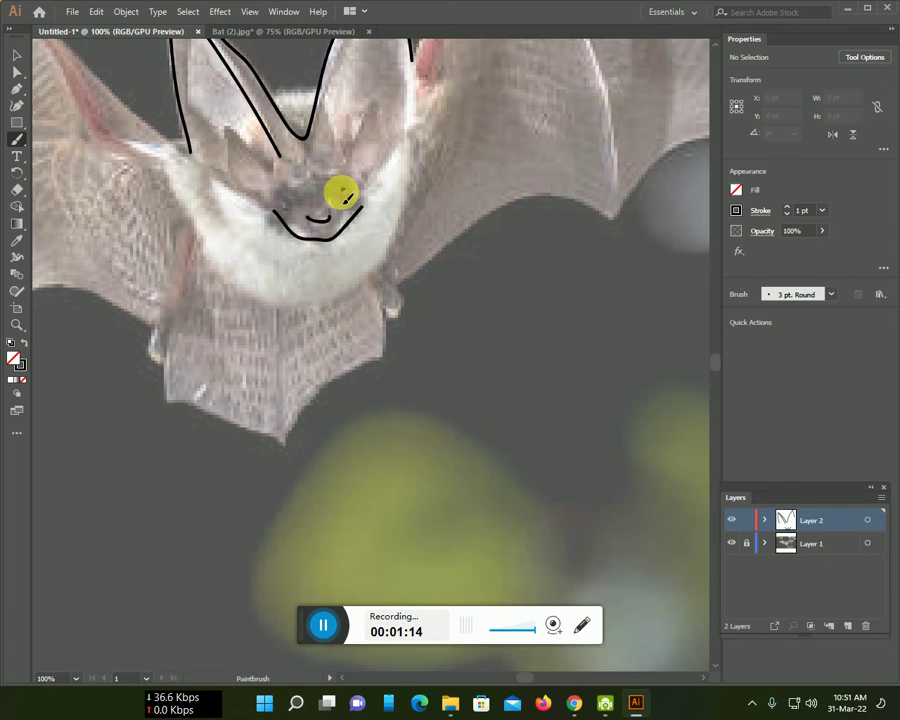
left_click_drag(350, 197, 346, 196)
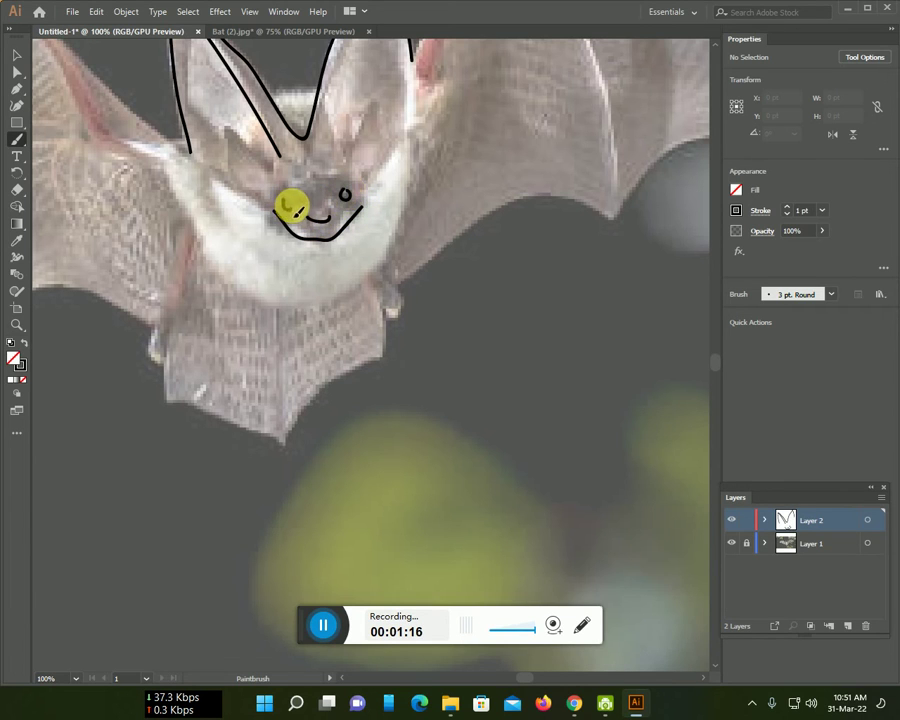
Draw the left and right inner-ear loops.
left_click_drag(233, 141, 270, 188)
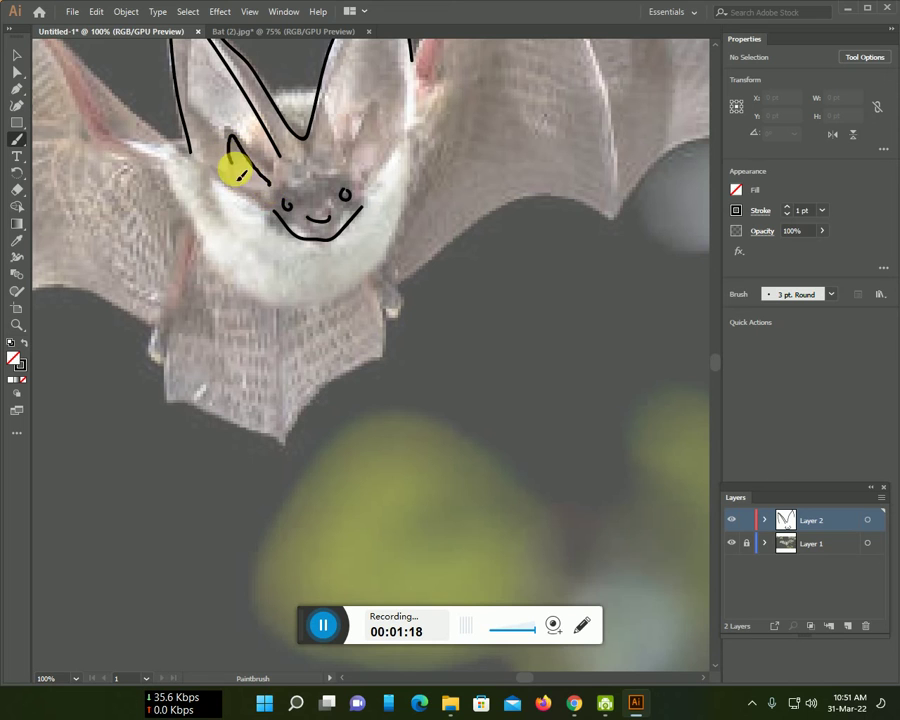
mouse_move(341, 158)
left_mouse_down()
mouse_move(355, 127)
mouse_move(372, 163)
left_mouse_up()
scroll(365, 200, "up", 2)
scroll(354, 277, "up", 3)
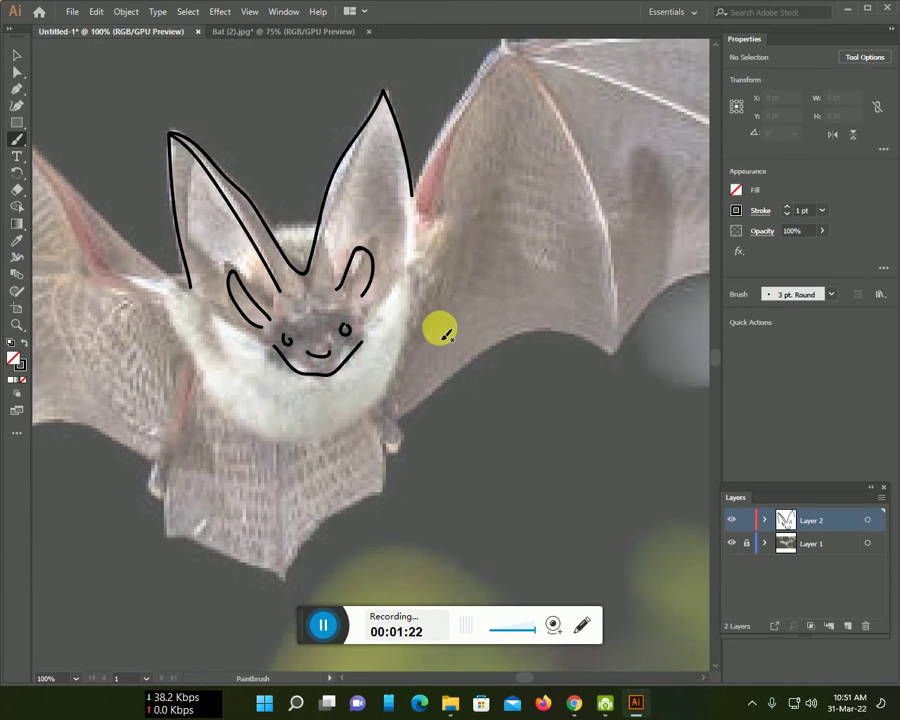
scroll(443, 330, "up", 5)
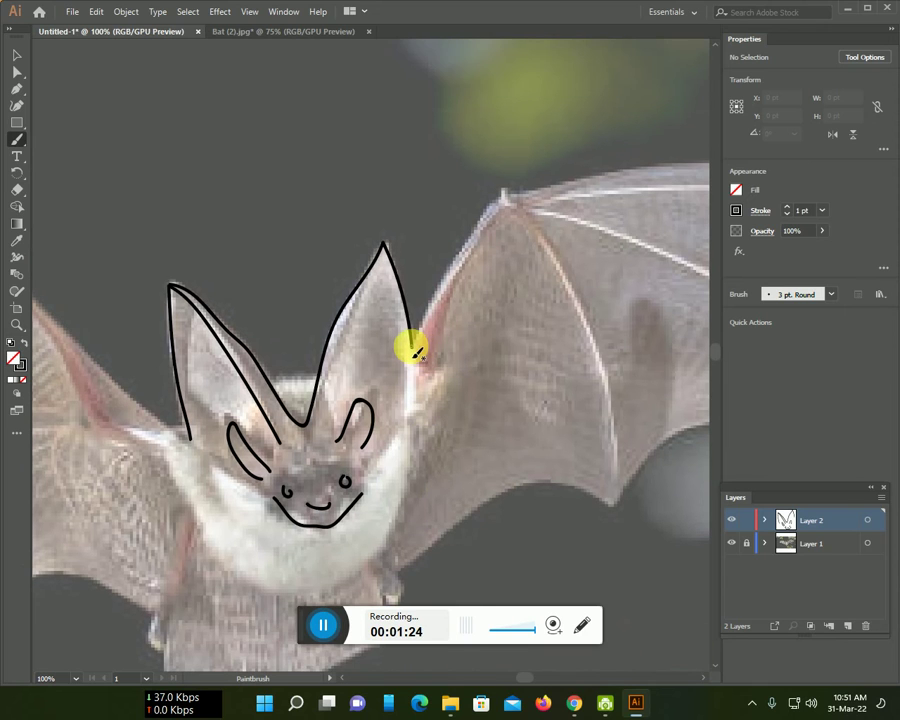
Outline the right wing's front edge, wing bone, lower edge and upper edge to the tip.
mouse_move(413, 347)
left_mouse_down()
mouse_move(497, 210)
mouse_move(688, 165)
left_mouse_up()
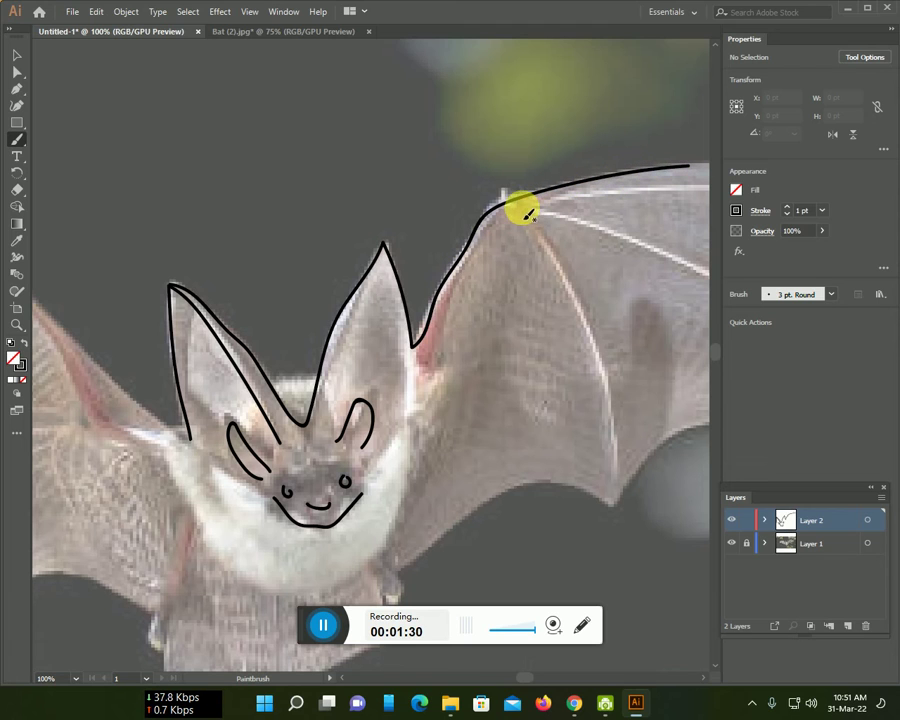
left_click_drag(540, 236, 581, 311)
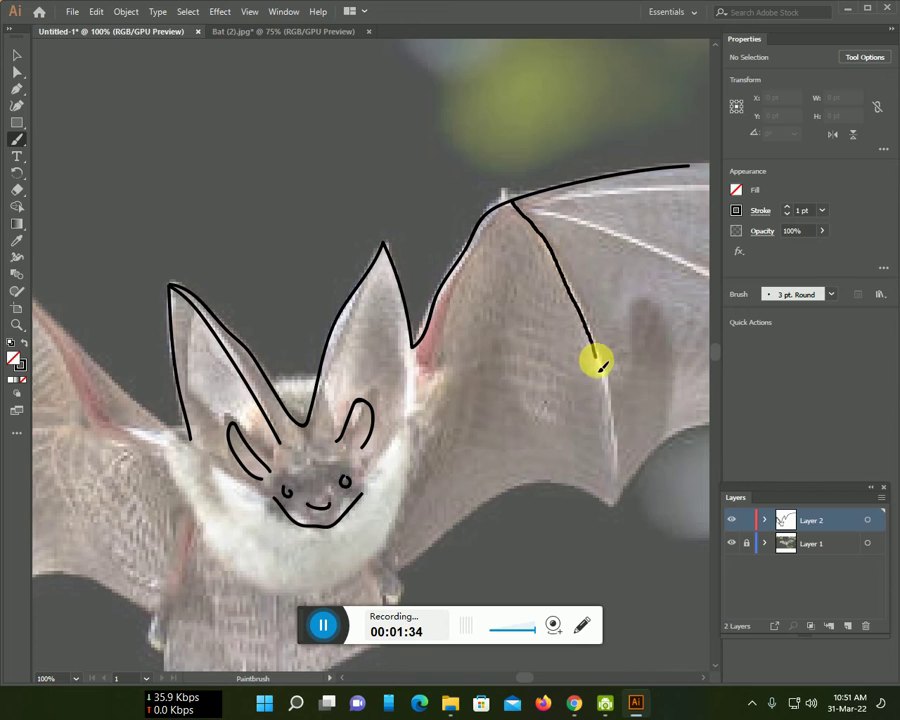
mouse_move(603, 378)
left_mouse_down()
mouse_move(614, 504)
mouse_move(348, 434)
mouse_move(365, 410)
mouse_move(454, 376)
mouse_move(489, 376)
left_mouse_up()
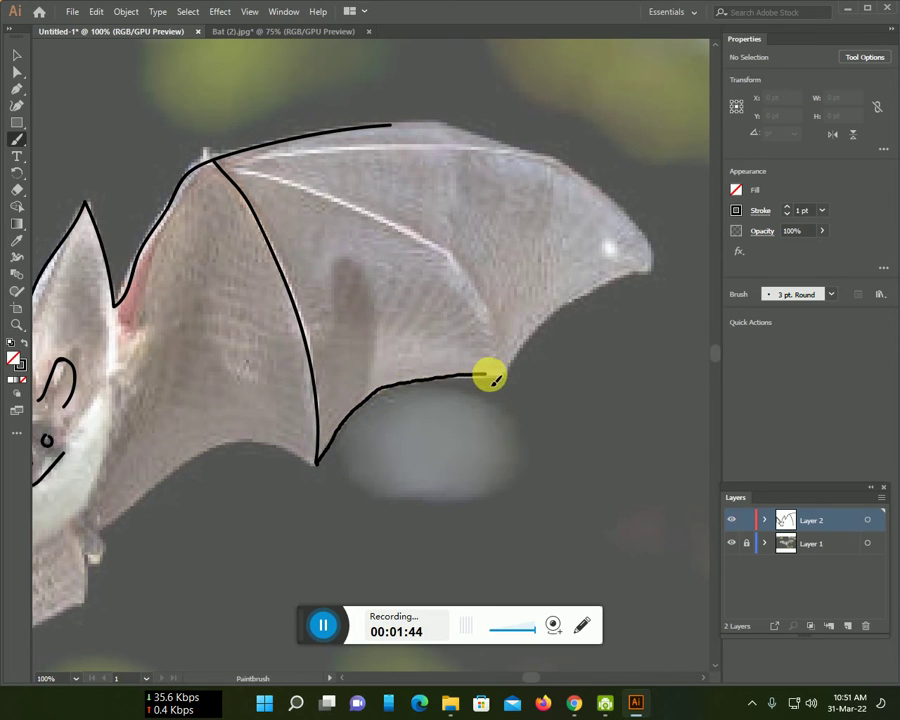
mouse_move(536, 334)
left_mouse_down()
mouse_move(621, 273)
mouse_move(655, 276)
left_mouse_up()
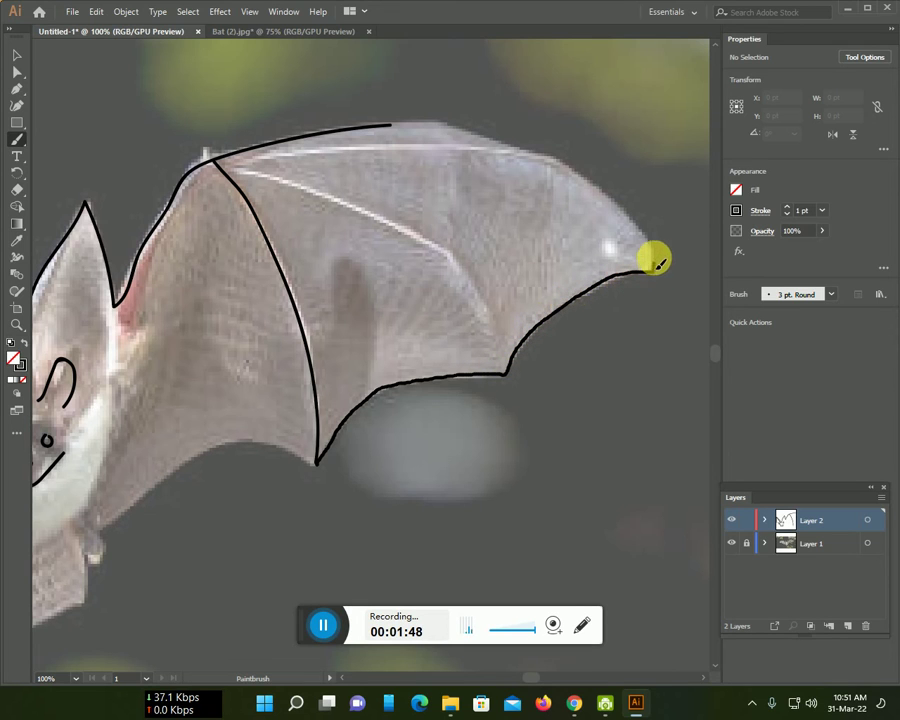
mouse_move(637, 224)
left_mouse_down()
mouse_move(577, 175)
mouse_move(466, 133)
mouse_move(310, 140)
mouse_move(232, 166)
mouse_move(490, 144)
left_mouse_up()
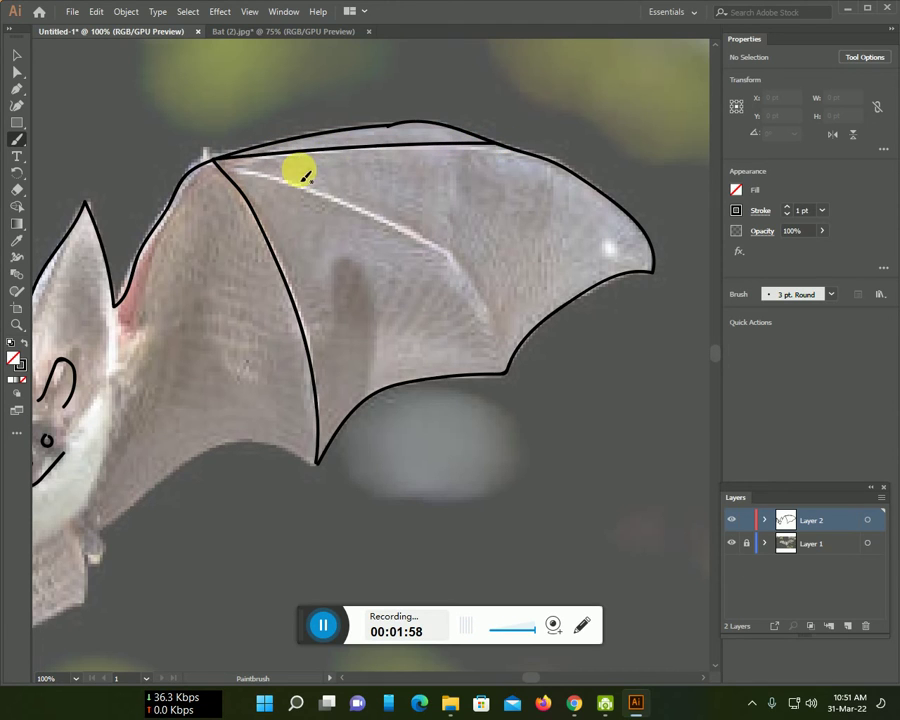
Draw the inner wing-bone line and the wing edge where it meets the body.
mouse_move(215, 158)
left_mouse_down()
mouse_move(390, 216)
mouse_move(428, 243)
mouse_move(460, 275)
mouse_move(498, 372)
left_mouse_up()
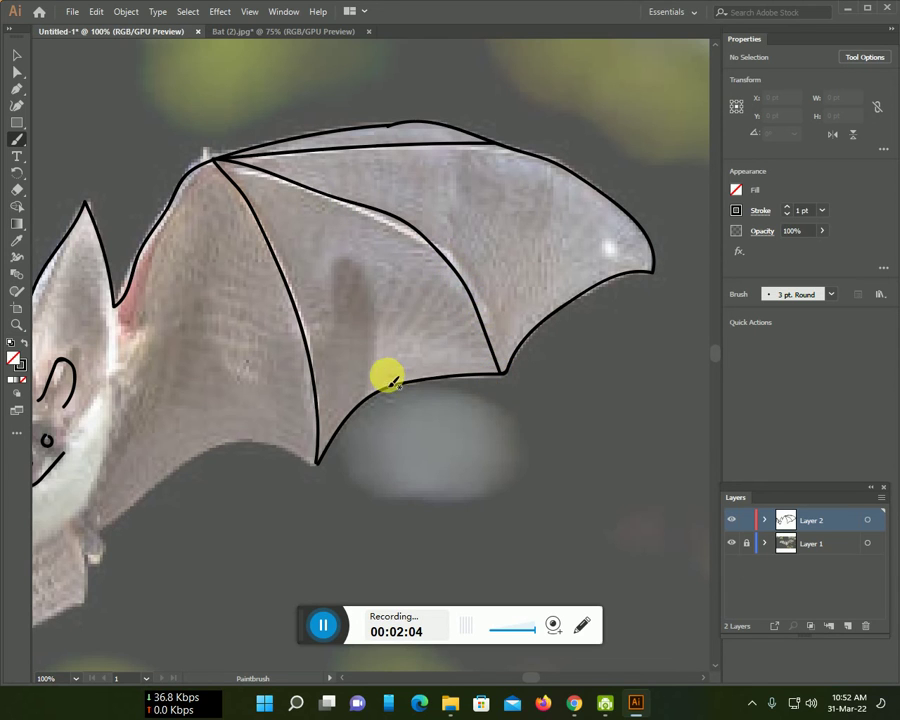
left_click_drag(420, 376, 537, 323)
left_click_drag(343, 446, 410, 406)
mouse_move(292, 463)
left_mouse_down()
mouse_move(286, 448)
mouse_move(357, 381)
mouse_move(400, 362)
mouse_move(440, 353)
mouse_move(502, 371)
left_mouse_up()
Trace the lower wing edge into the tail membrane and draw a centre line down the tail.
left_click_drag(392, 432, 565, 335)
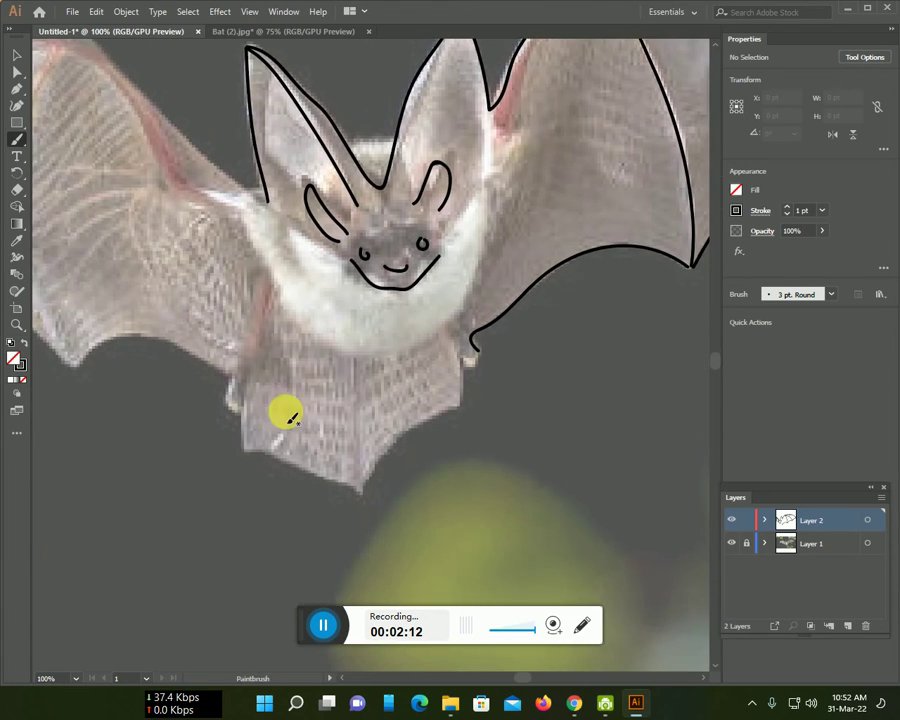
mouse_move(77, 363)
left_mouse_down()
mouse_move(172, 340)
mouse_move(221, 363)
mouse_move(249, 450)
mouse_move(348, 488)
mouse_move(372, 481)
mouse_move(402, 432)
mouse_move(450, 420)
mouse_move(476, 370)
mouse_move(470, 338)
left_mouse_up()
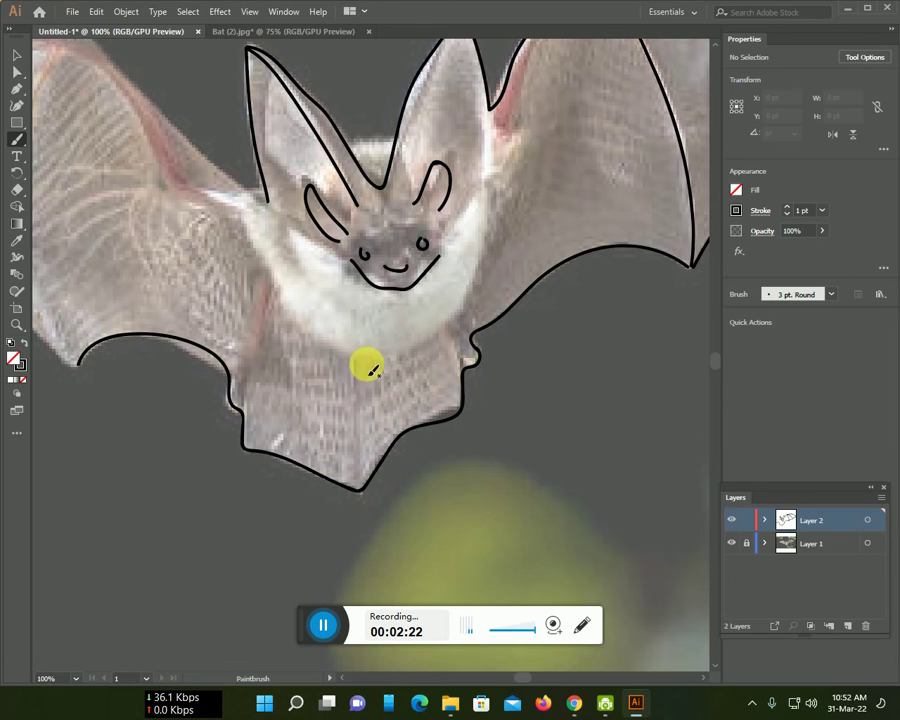
left_click_drag(355, 360, 357, 487)
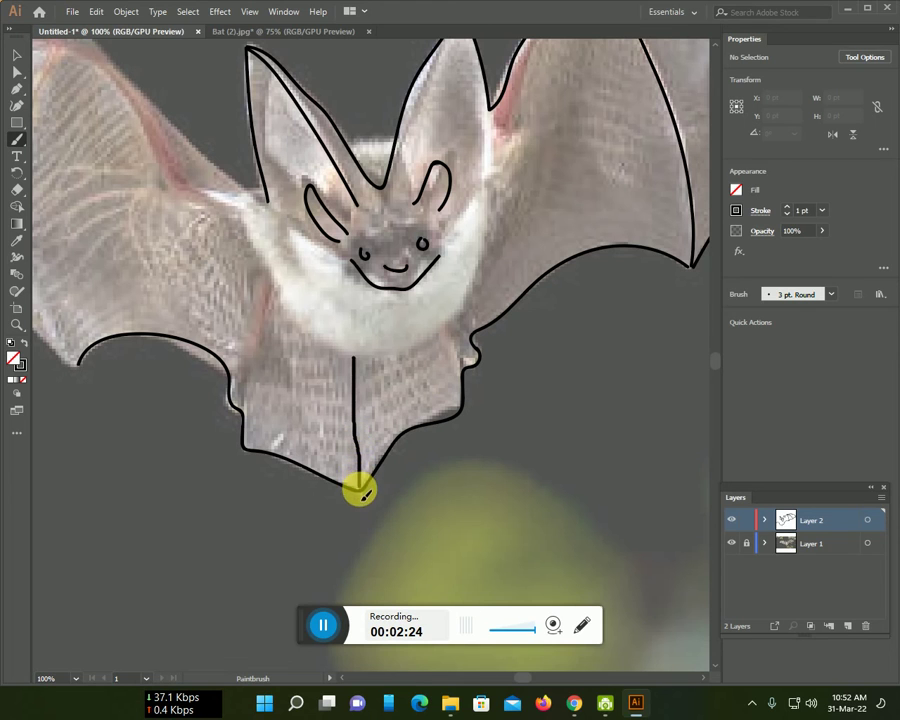
mouse_move(278, 414)
left_mouse_down()
mouse_move(408, 448)
mouse_move(474, 482)
left_mouse_up()
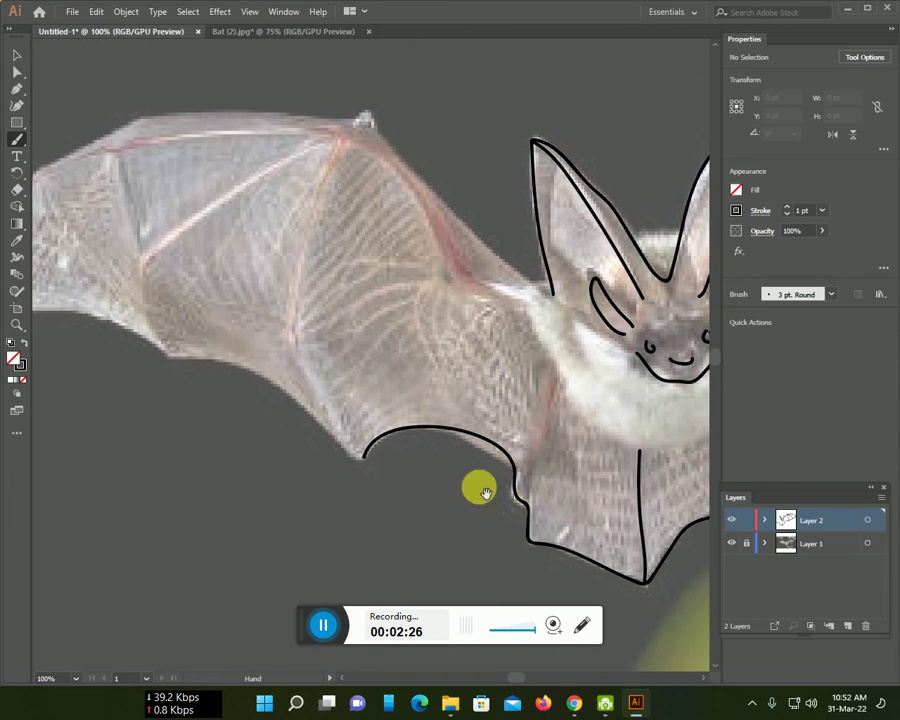
Trace the left wing's lower and upper edges and outline around its tip.
mouse_move(363, 458)
left_mouse_down()
mouse_move(237, 364)
mouse_move(170, 360)
mouse_move(100, 317)
mouse_move(40, 305)
left_mouse_up()
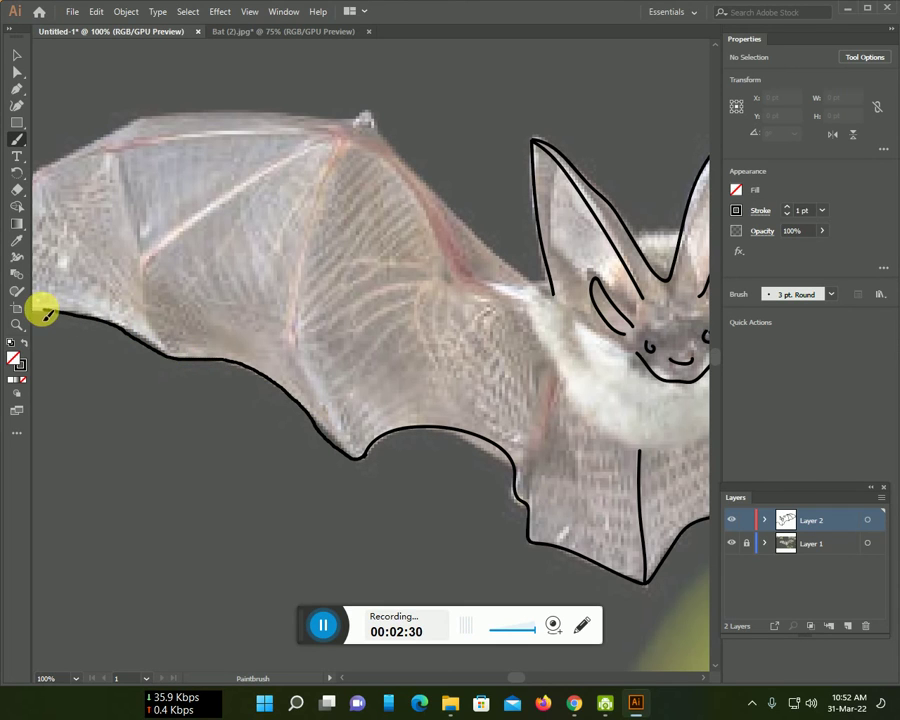
scroll(500, 368, "up", 2)
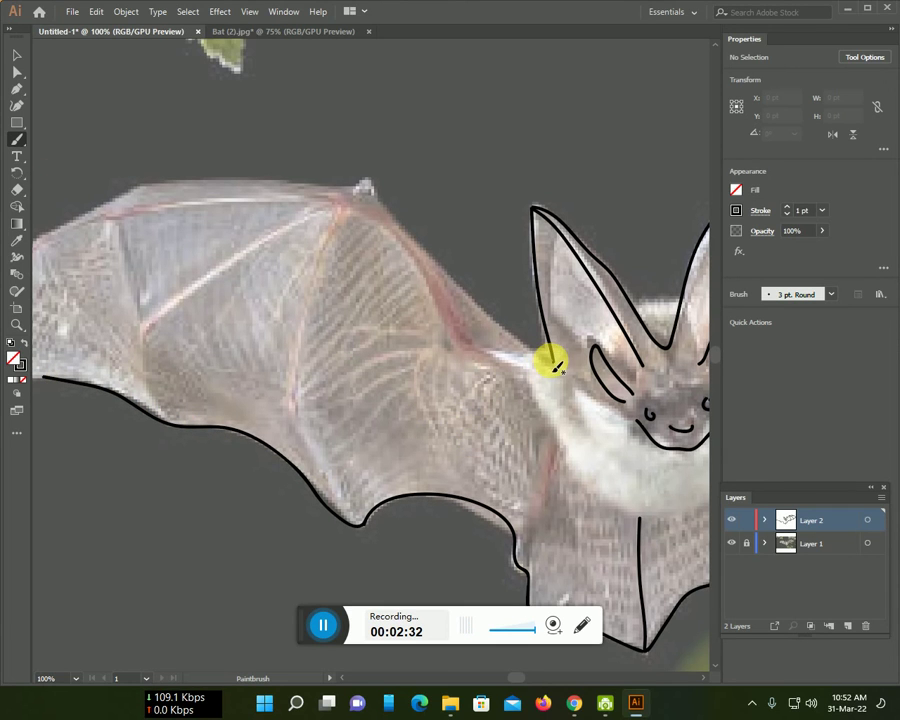
mouse_move(557, 368)
left_mouse_down()
mouse_move(422, 255)
mouse_move(363, 184)
mouse_move(202, 182)
mouse_move(108, 193)
left_mouse_up()
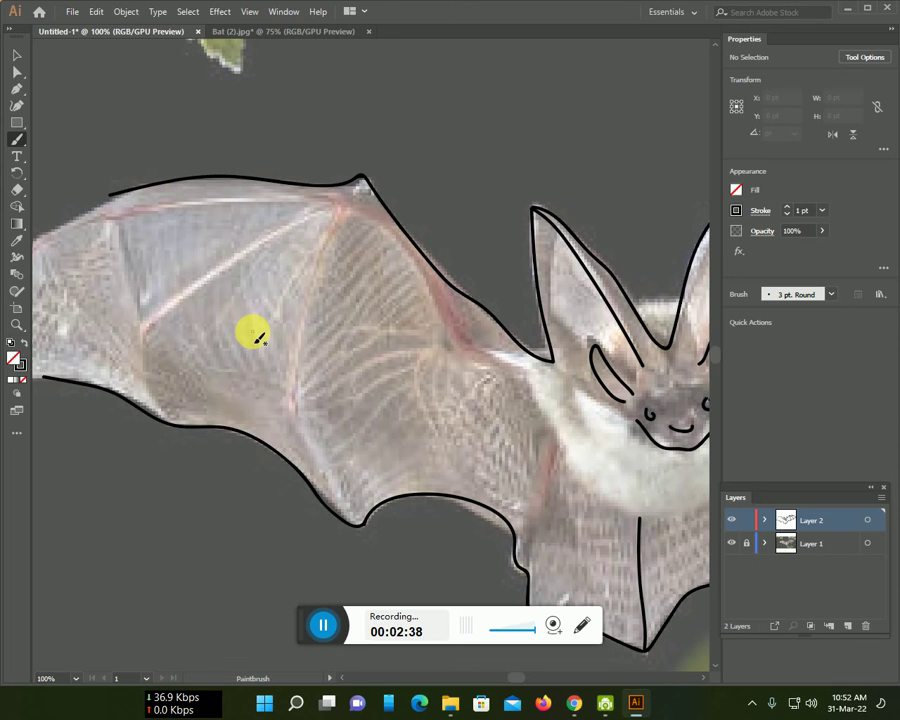
left_click_drag(252, 335, 498, 376)
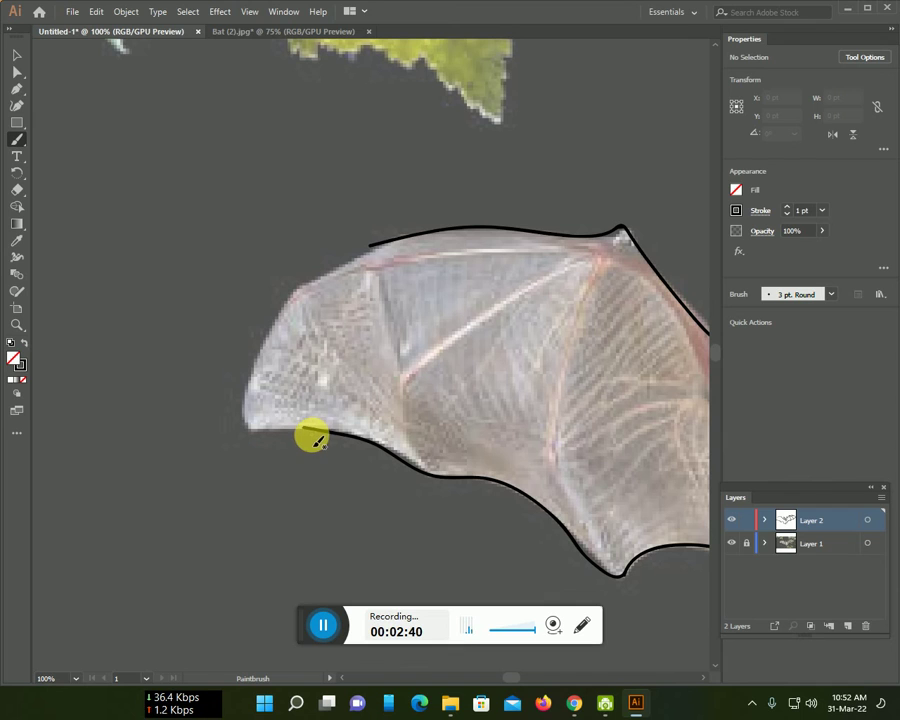
mouse_move(258, 426)
left_mouse_down()
mouse_move(245, 402)
mouse_move(257, 357)
mouse_move(313, 283)
mouse_move(359, 262)
mouse_move(303, 291)
mouse_move(450, 255)
mouse_move(577, 256)
mouse_move(631, 235)
mouse_move(588, 248)
mouse_move(437, 356)
mouse_move(411, 399)
mouse_move(418, 466)
left_mouse_up()
Add the left wing's bones, its joint and a body link, plus the chest and neck edge.
mouse_move(617, 245)
left_mouse_down()
mouse_move(575, 342)
mouse_move(563, 437)
mouse_move(569, 502)
mouse_move(612, 577)
mouse_move(538, 522)
mouse_move(362, 472)
left_mouse_up()
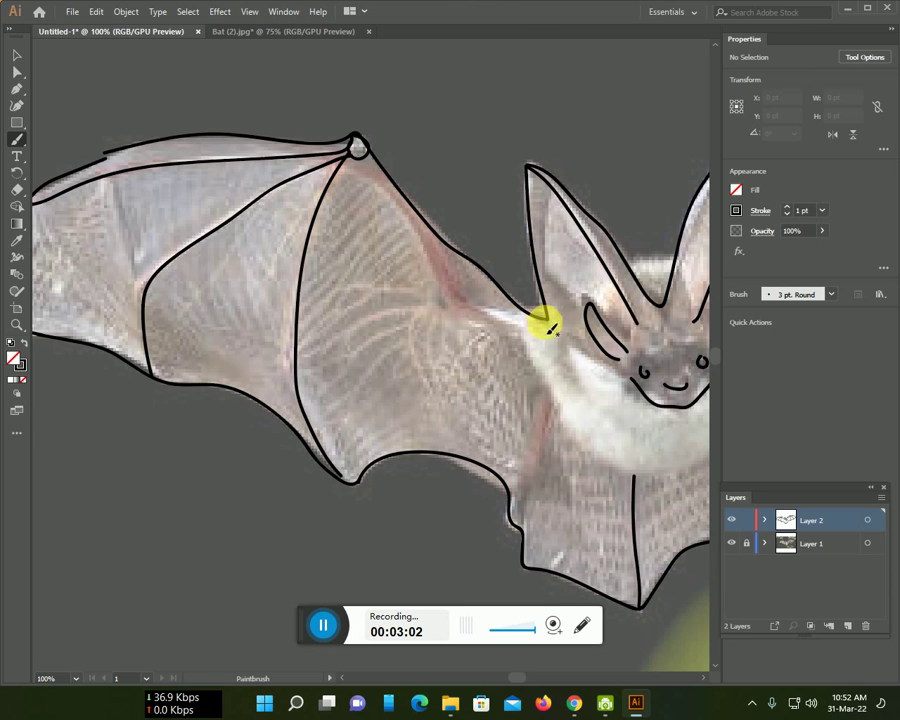
mouse_move(523, 327)
left_mouse_down()
mouse_move(470, 311)
mouse_move(418, 217)
mouse_move(358, 150)
left_mouse_up()
mouse_move(509, 497)
left_mouse_down()
mouse_move(548, 455)
mouse_move(552, 400)
mouse_move(522, 330)
left_mouse_up()
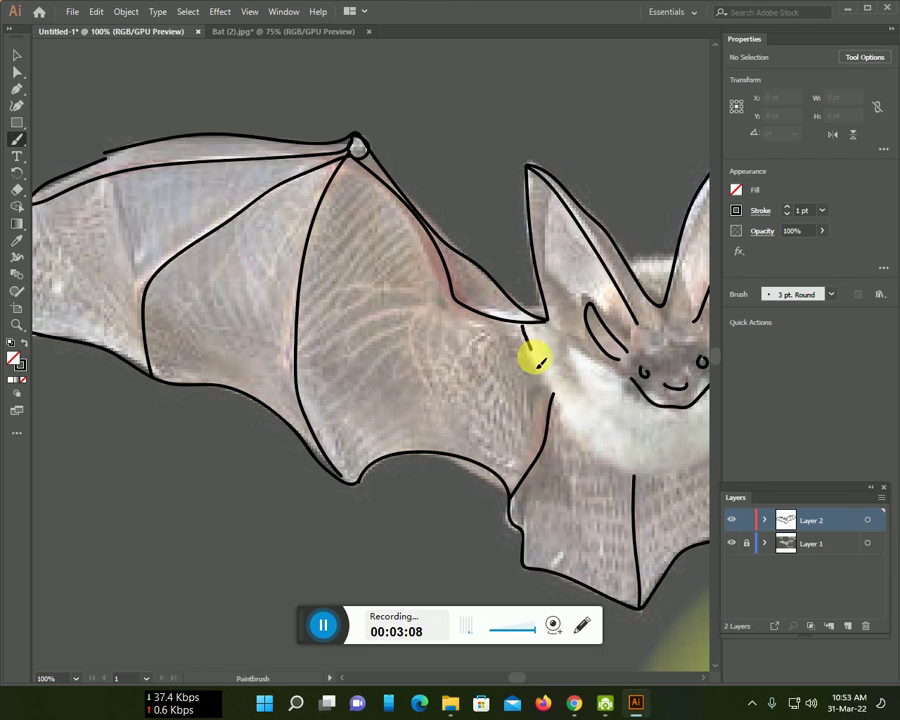
mouse_move(567, 428)
left_mouse_down()
mouse_move(600, 464)
mouse_move(640, 474)
mouse_move(703, 458)
left_mouse_up()
Outline the right side of the head and neck and the crown between the ears.
left_click_drag(652, 492, 412, 502)
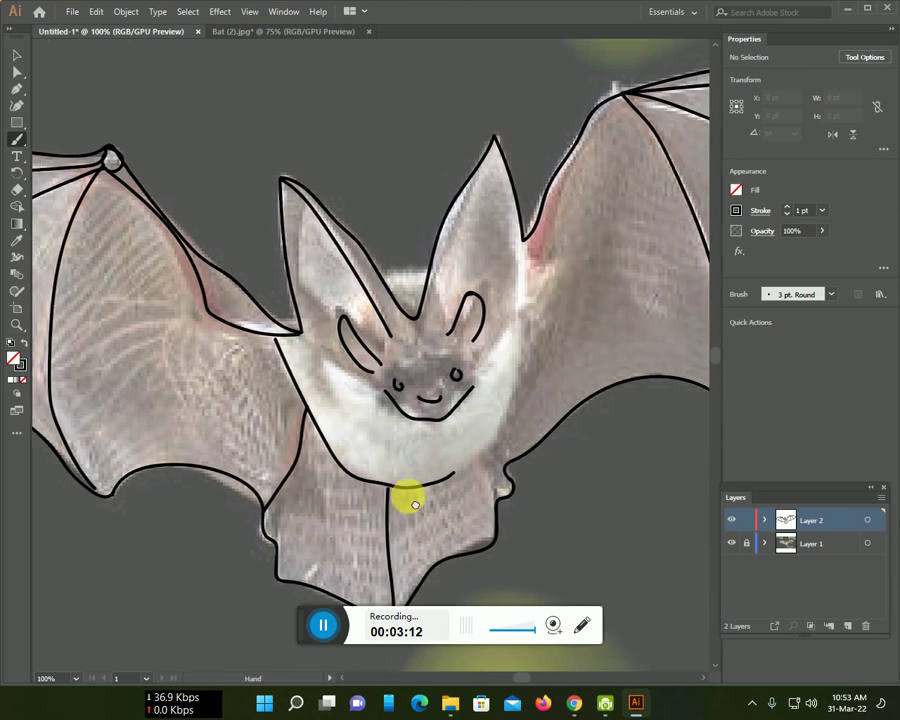
mouse_move(514, 246)
left_mouse_down()
mouse_move(516, 376)
mouse_move(465, 455)
left_mouse_up()
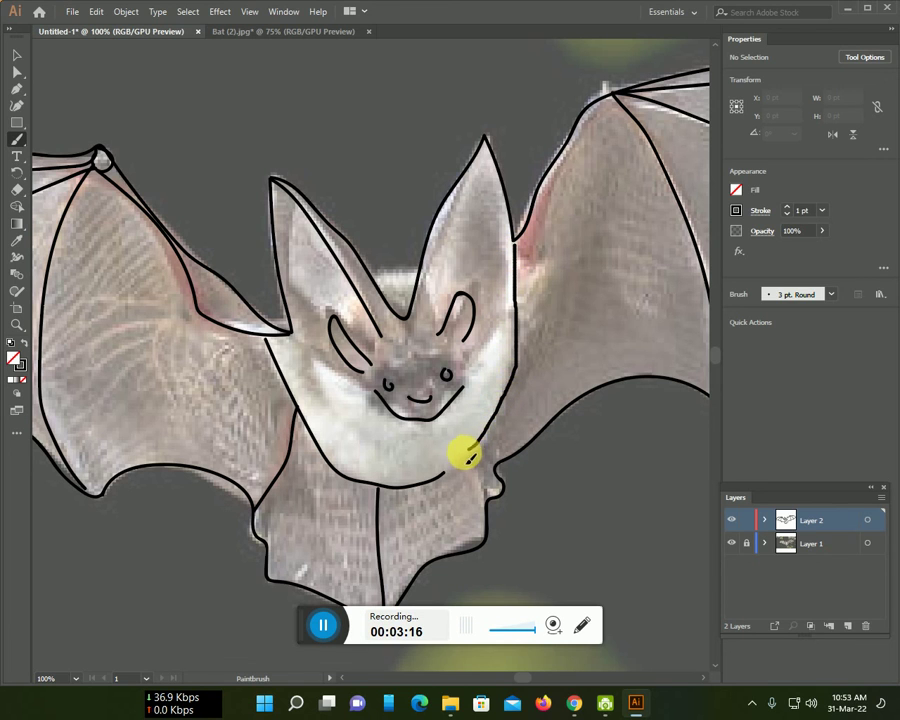
scroll(500, 420, "up", 2)
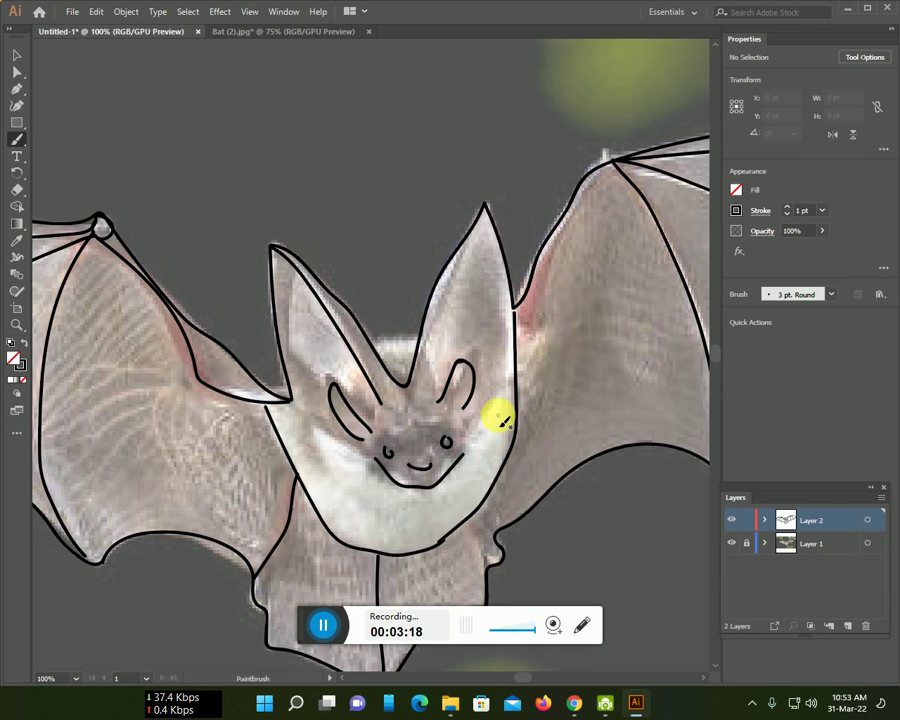
scroll(497, 417, "down", 4)
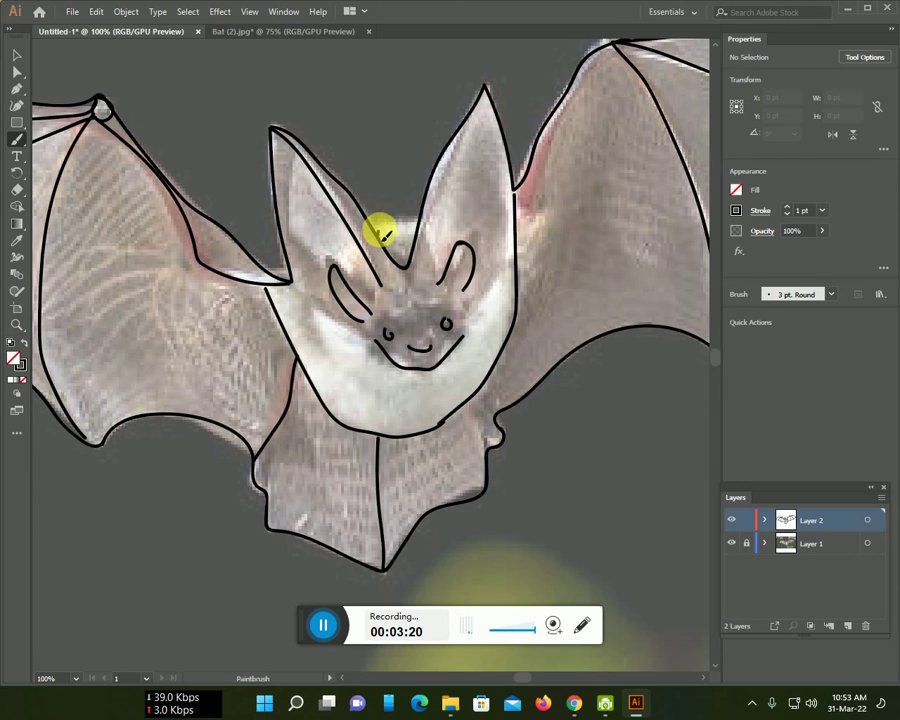
left_click_drag(383, 236, 403, 231)
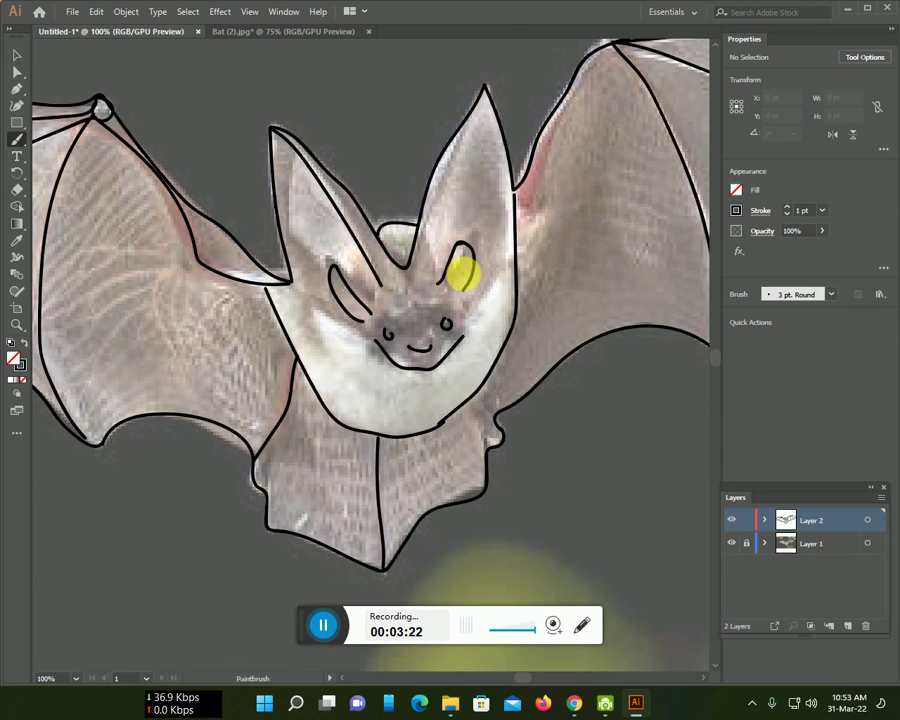
Zoom out to 50% and pan to view the finished bat tracing.
scroll(462, 267, "down", 1)
scroll(462, 268, "down", 1)
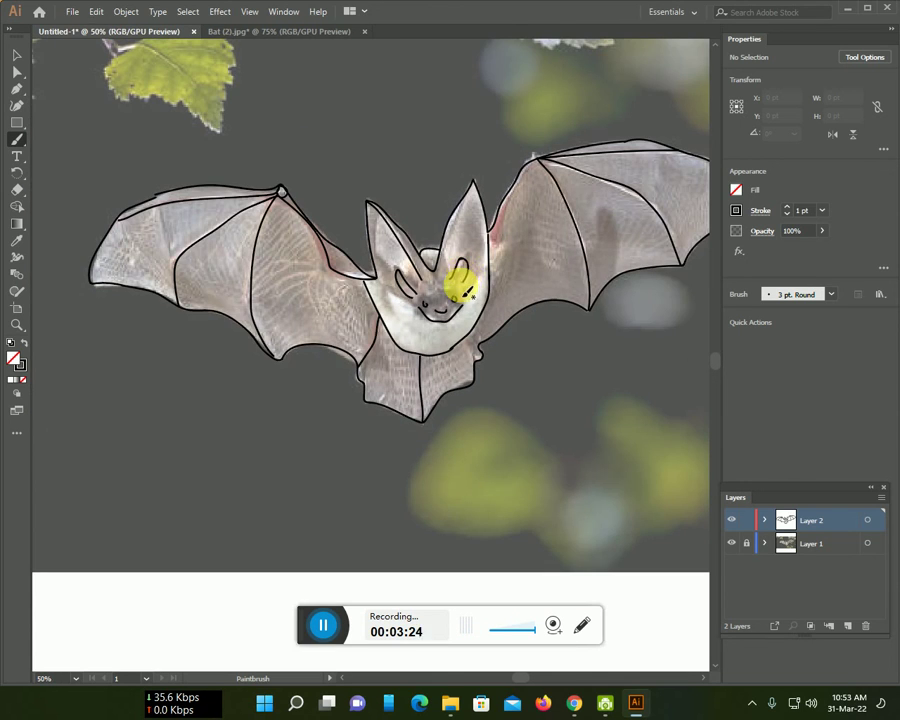
left_click_drag(481, 287, 425, 322)
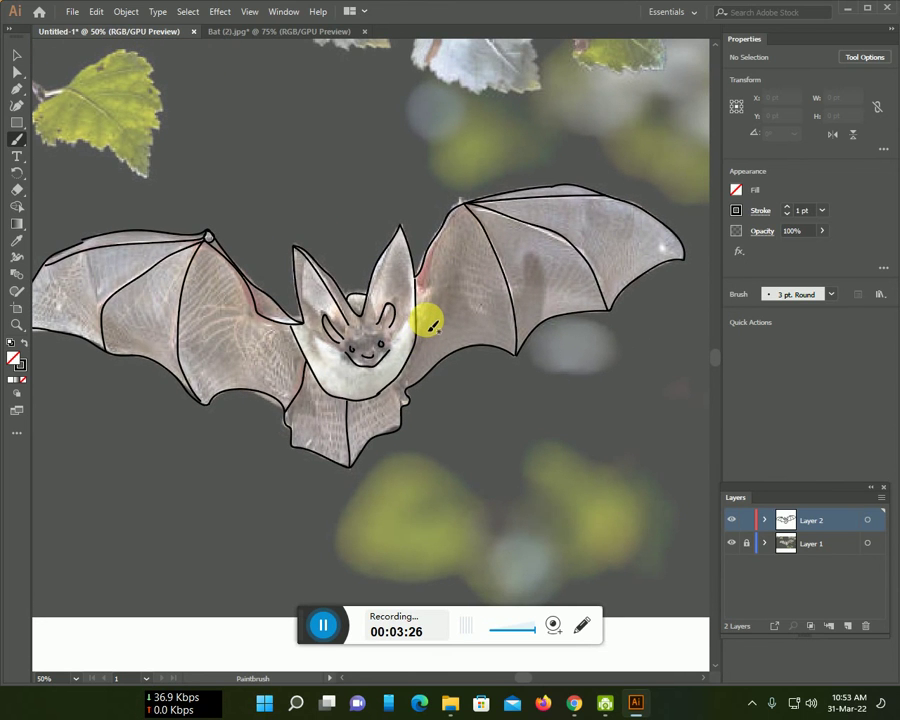